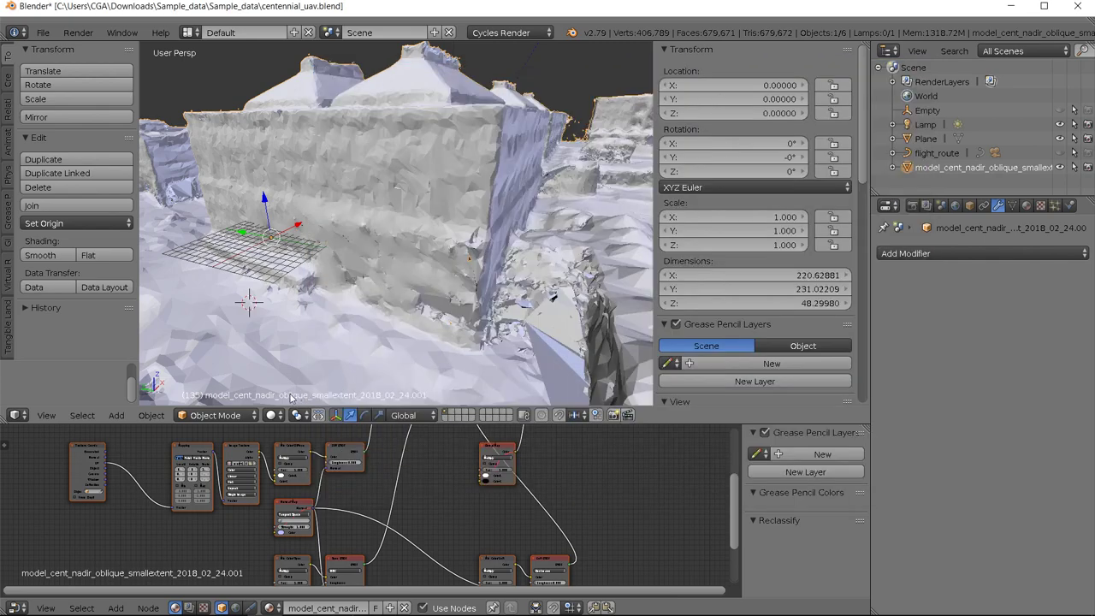
# Step: Inspect the untextured grey building model from above at several zoom levels
pyautogui.click(271, 416)
pyautogui.click(270, 417)
pyautogui.moveTo(372, 283); pyautogui.dragTo(392, 243, button='middle')
pyautogui.scroll(5, 397, 239)
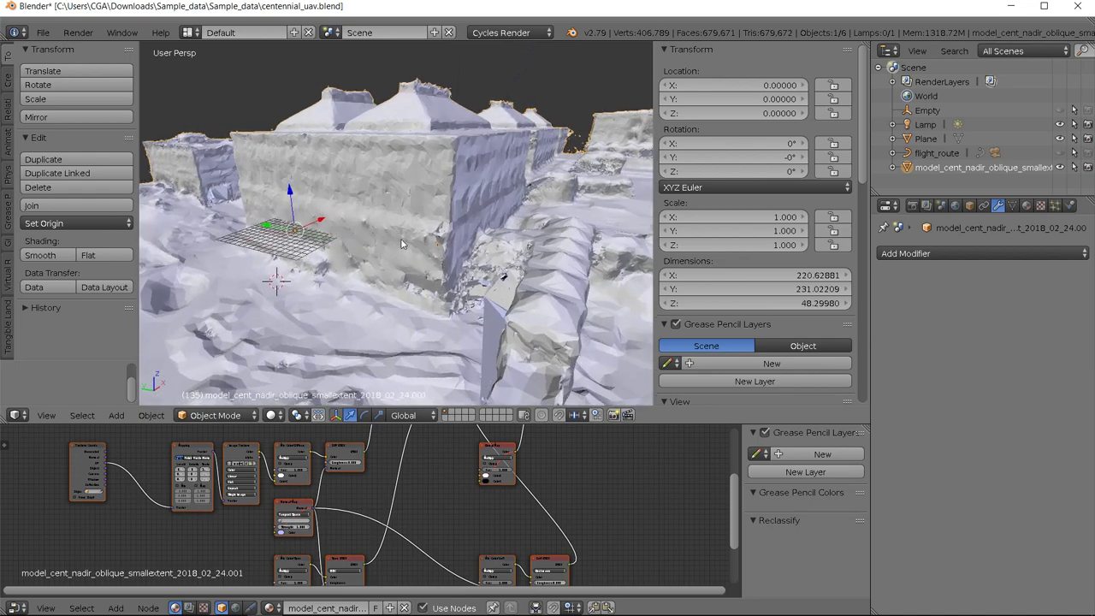
pyautogui.scroll(-2, 402, 239)
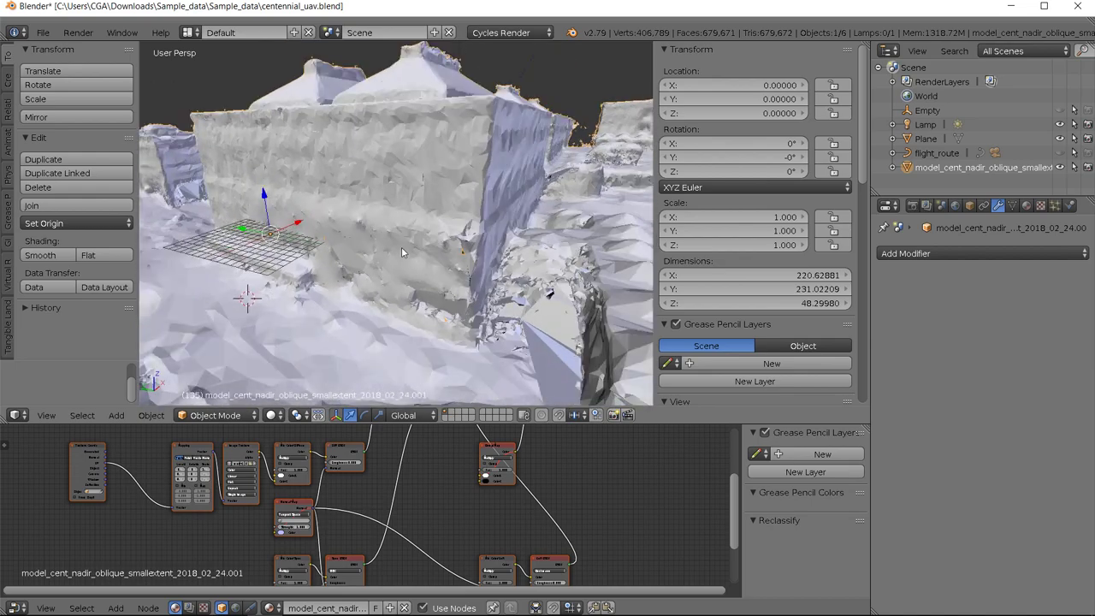
pyautogui.scroll(-6, 397, 254)
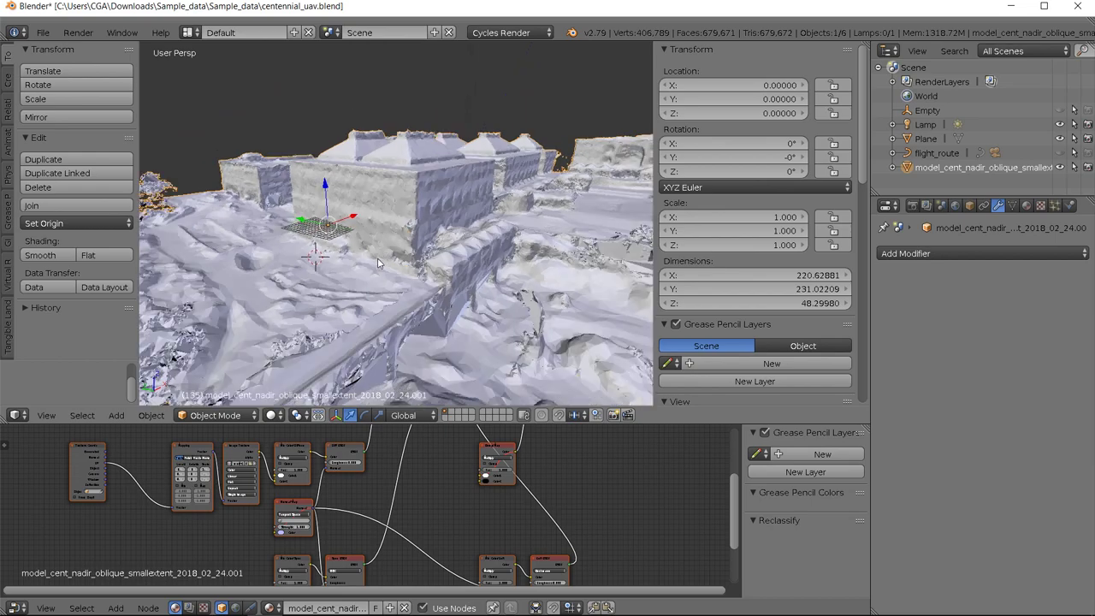
pyautogui.scroll(2, 377, 258)
pyautogui.click(272, 415)
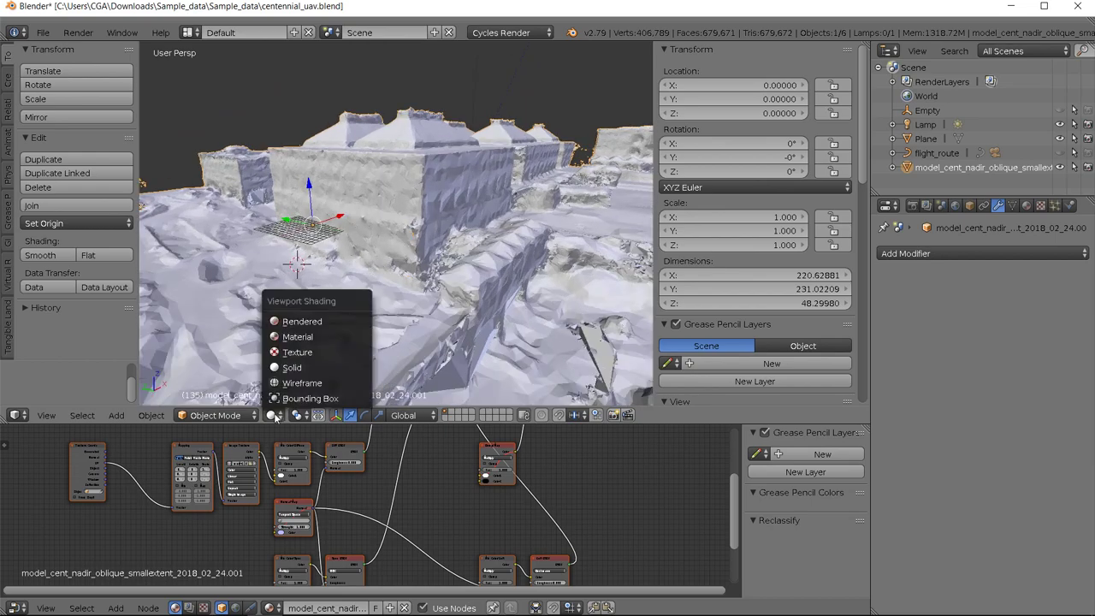
# Step: Switch viewport shading to Material so the building shows its photographic texture
pyautogui.click(305, 340)
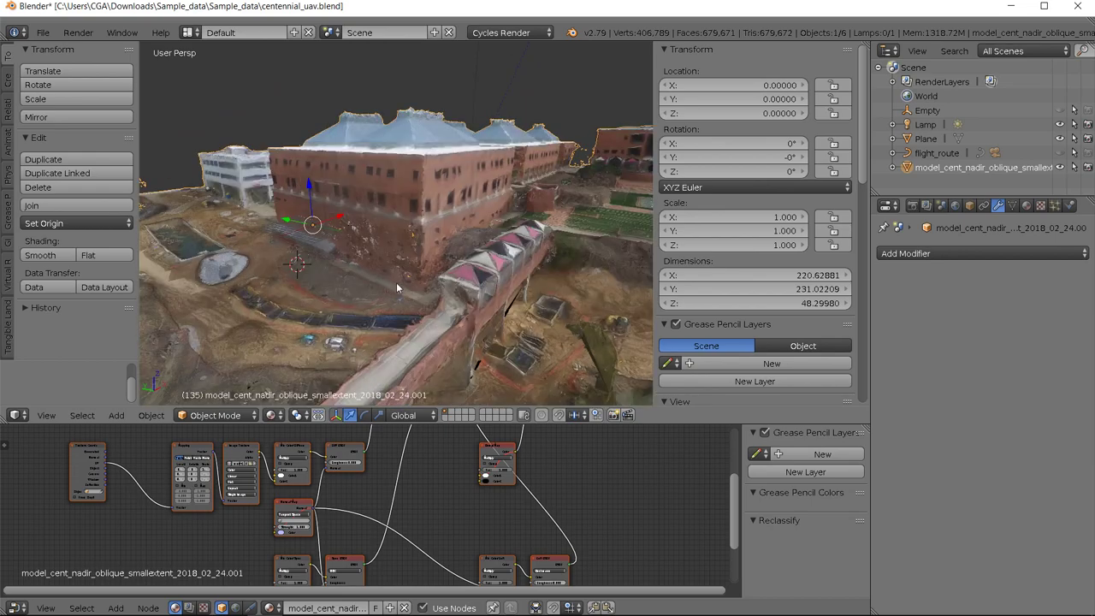
pyautogui.scroll(8, 396, 282)
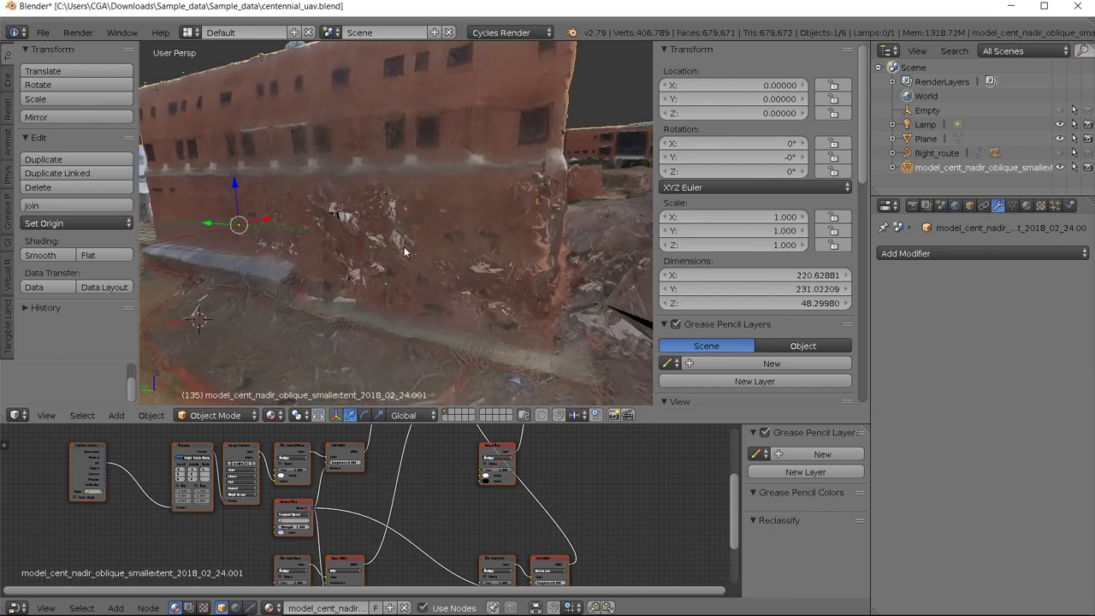
pyautogui.scroll(3, 405, 251)
pyautogui.scroll(-3, 403, 246)
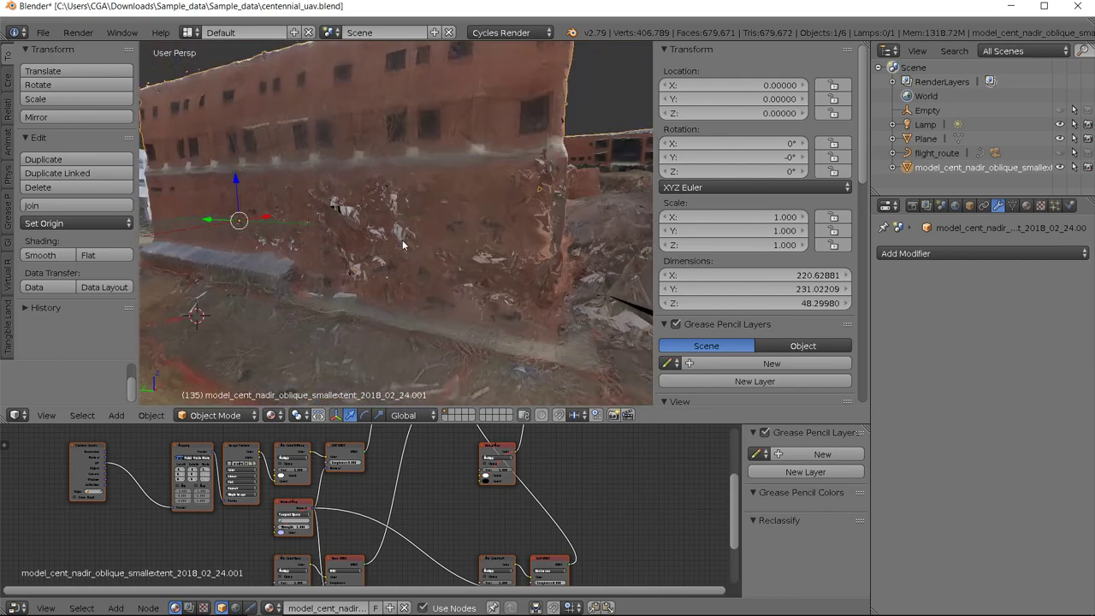
pyautogui.scroll(5, 403, 246)
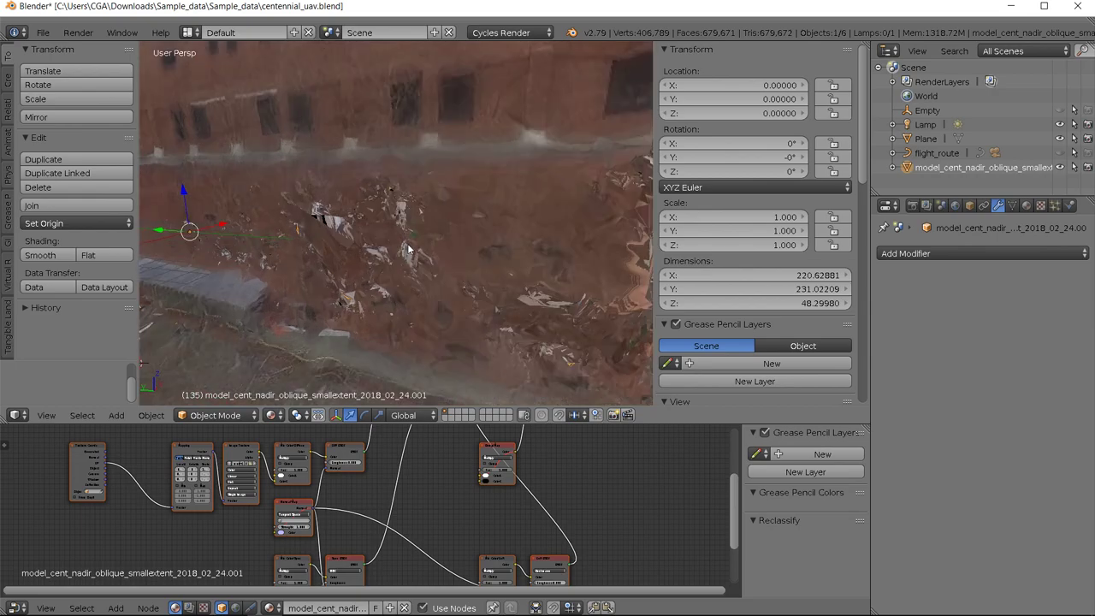
pyautogui.scroll(-4, 403, 246)
pyautogui.scroll(4, 403, 245)
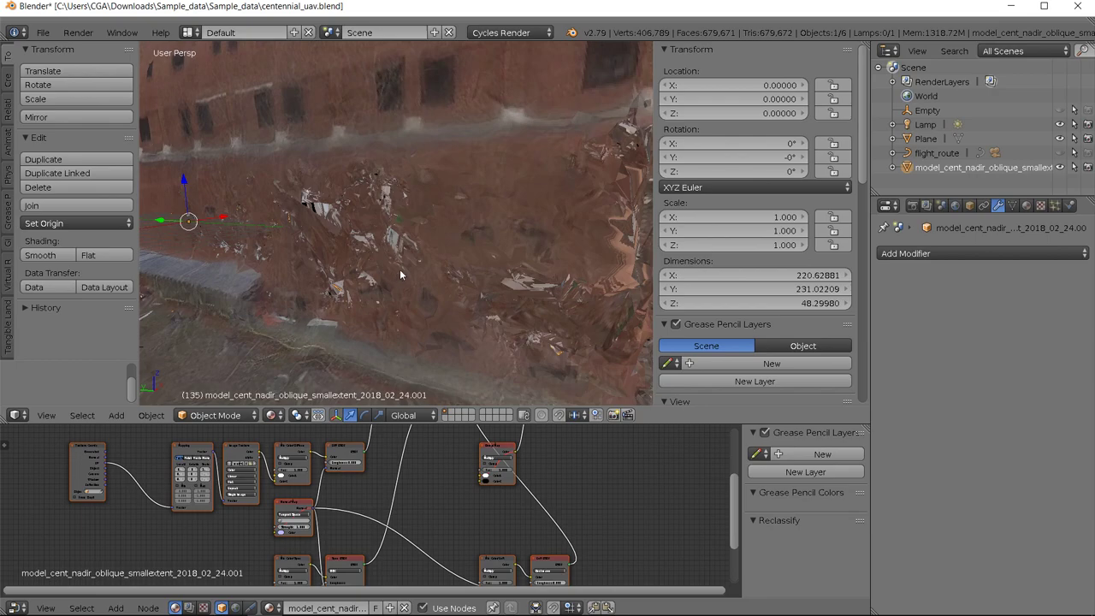
pyautogui.scroll(-5, 399, 269)
# Step: Orbit and zoom in on the wall's torn, glitchy texture patch
pyautogui.moveTo(412, 265)
pyautogui.mouseDown(button='middle')
pyautogui.moveTo(476, 286)
pyautogui.moveTo(428, 263)
pyautogui.mouseUp(button='middle')
pyautogui.scroll(4, 428, 264)
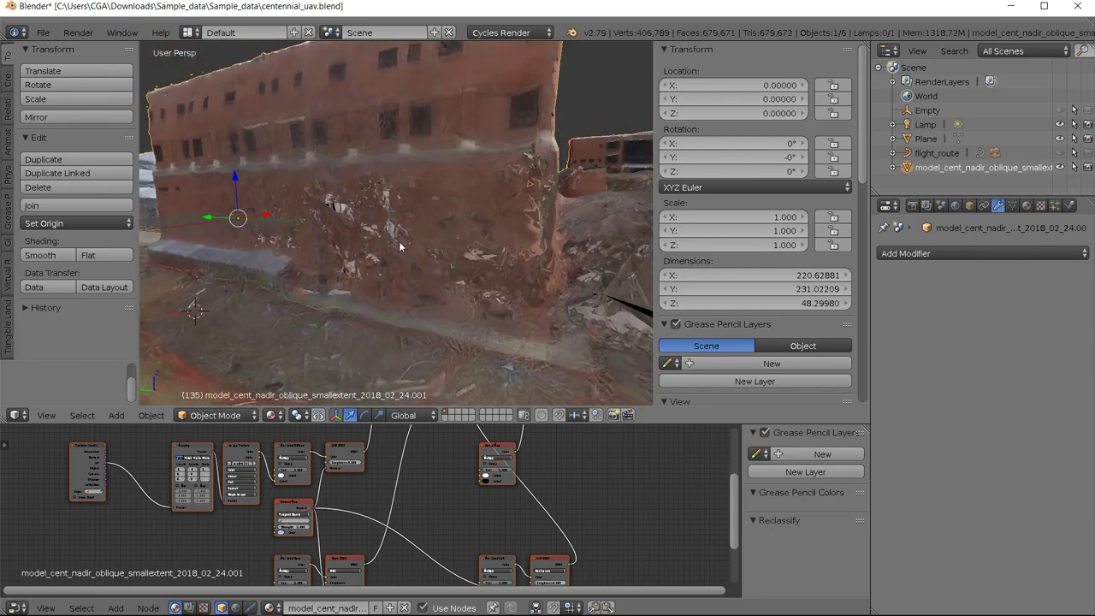
pyautogui.scroll(2, 400, 246)
pyautogui.moveTo(399, 240); pyautogui.dragTo(411, 244, button='middle')
pyautogui.scroll(2, 405, 249)
pyautogui.scroll(-2, 395, 247)
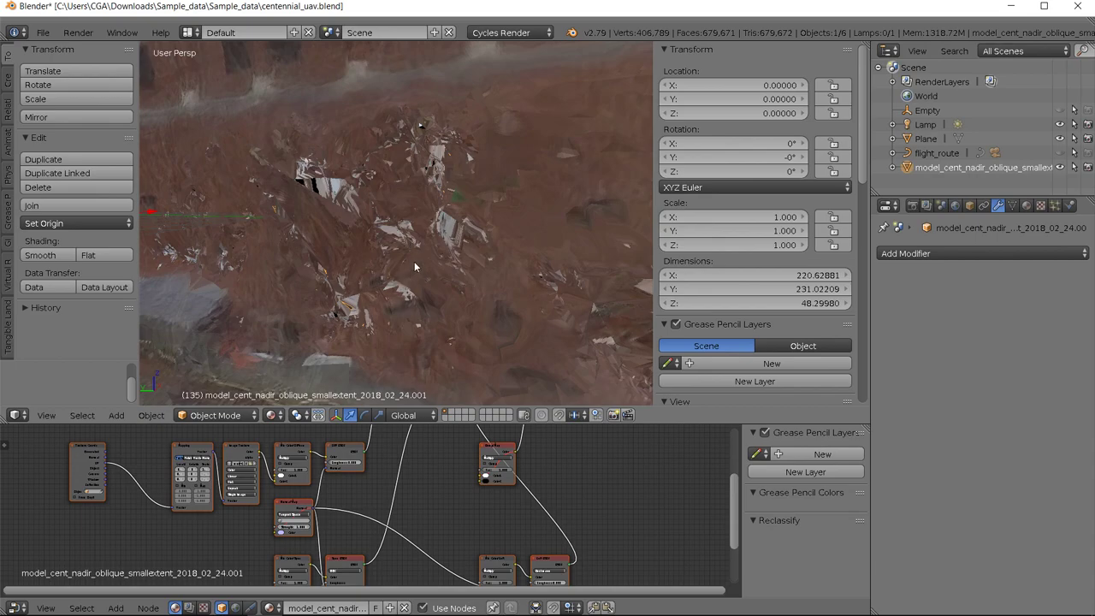
pyautogui.moveTo(386, 237); pyautogui.dragTo(381, 256, button='middle')
# Step: Choose Texture Paint from the 3D view's interaction mode list
pyautogui.click(240, 415)
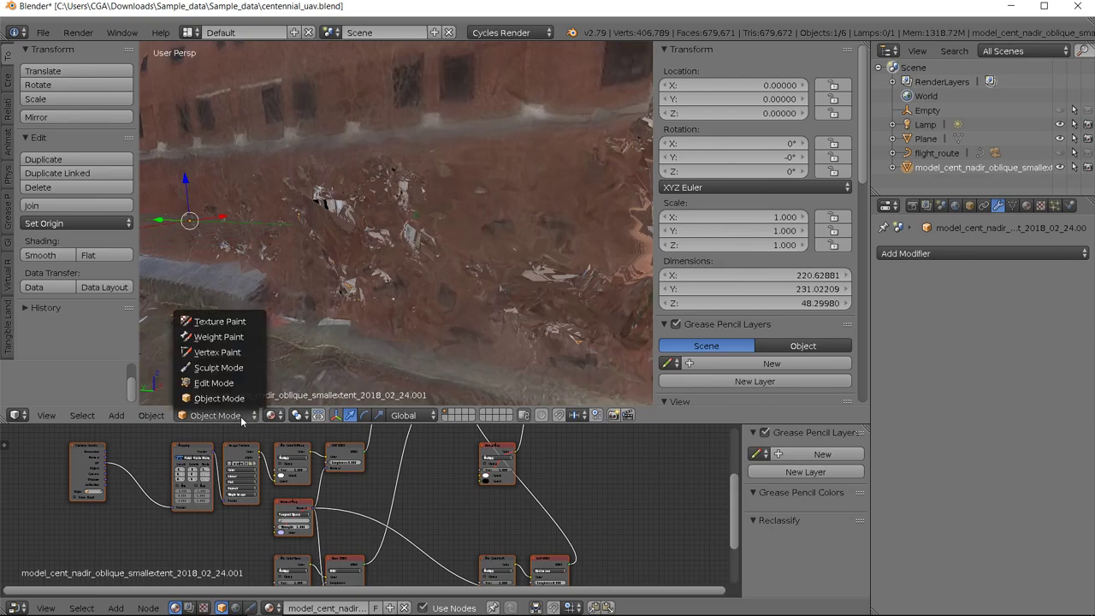
pyautogui.click(234, 323)
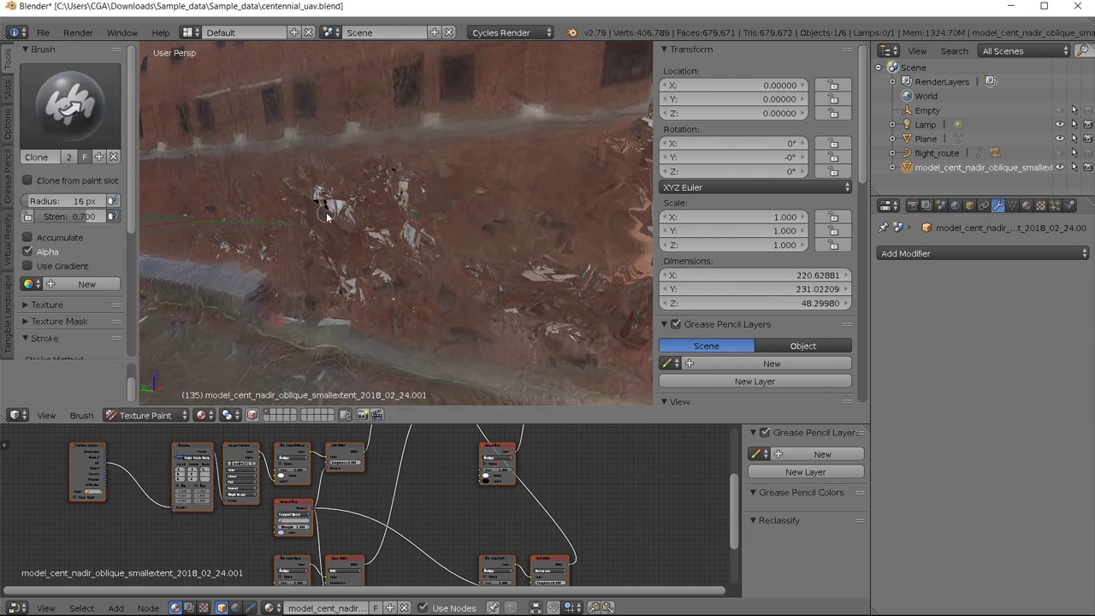
pyautogui.click(173, 417)
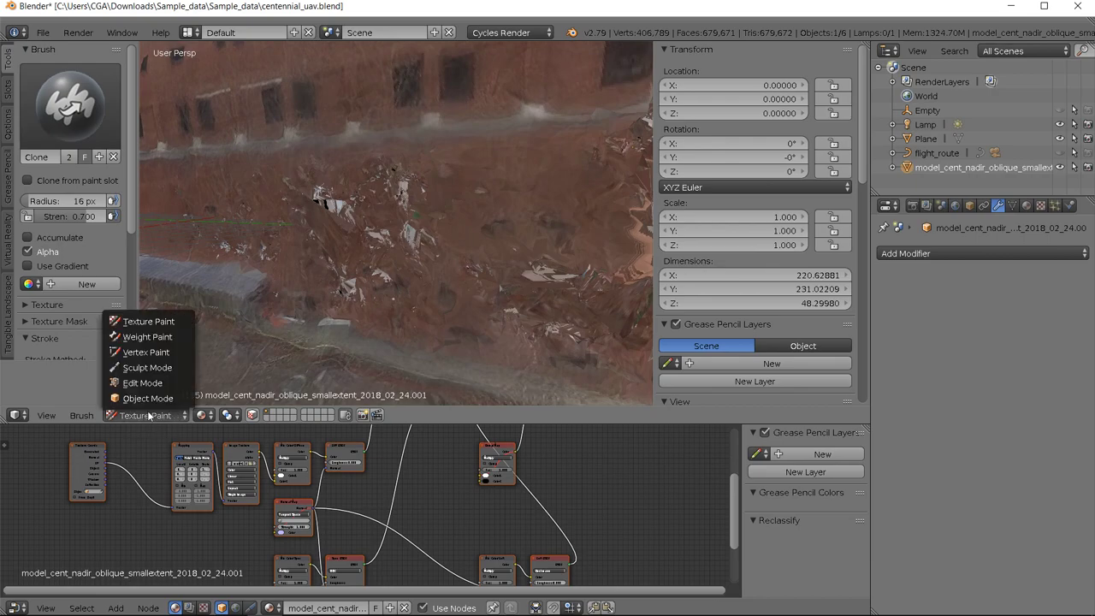
pyautogui.click(147, 325)
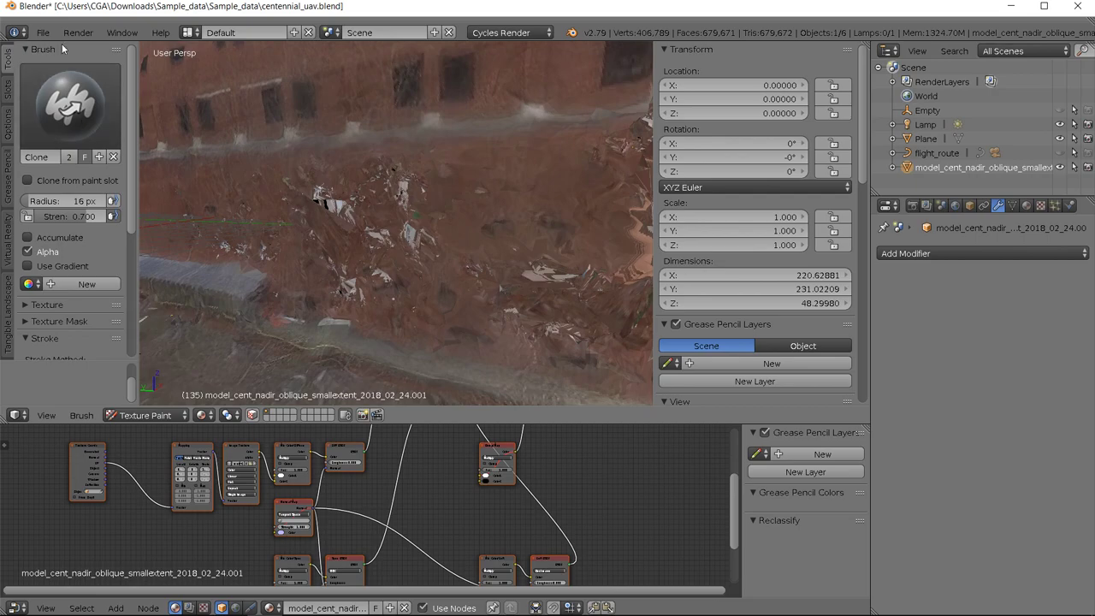
# Step: Pick the Clone brush from the Tool Shelf brush browser
pyautogui.click(71, 115)
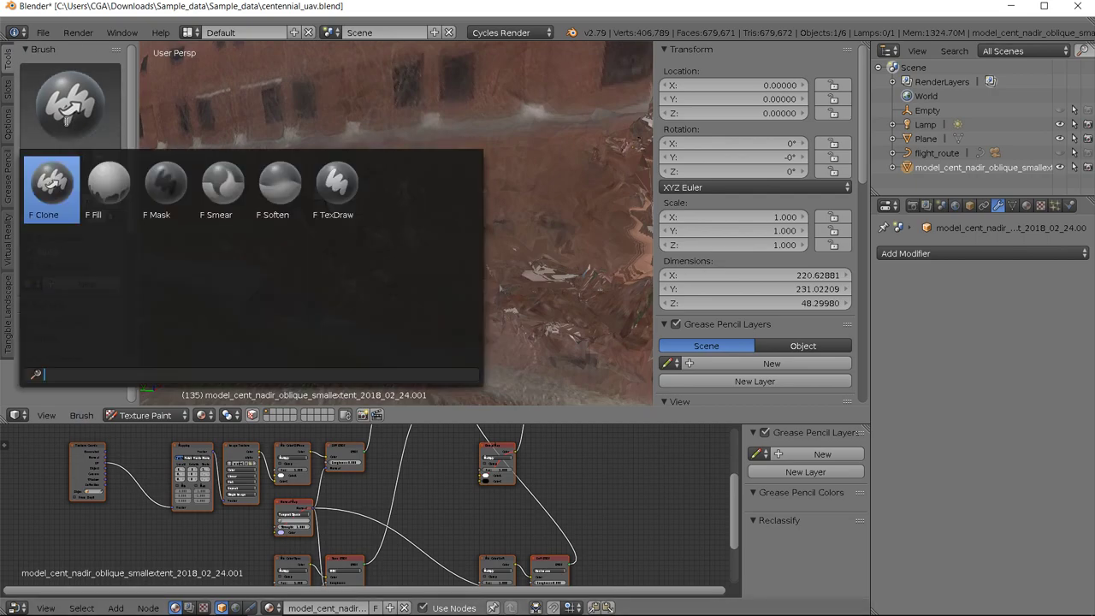
pyautogui.click(100, 108)
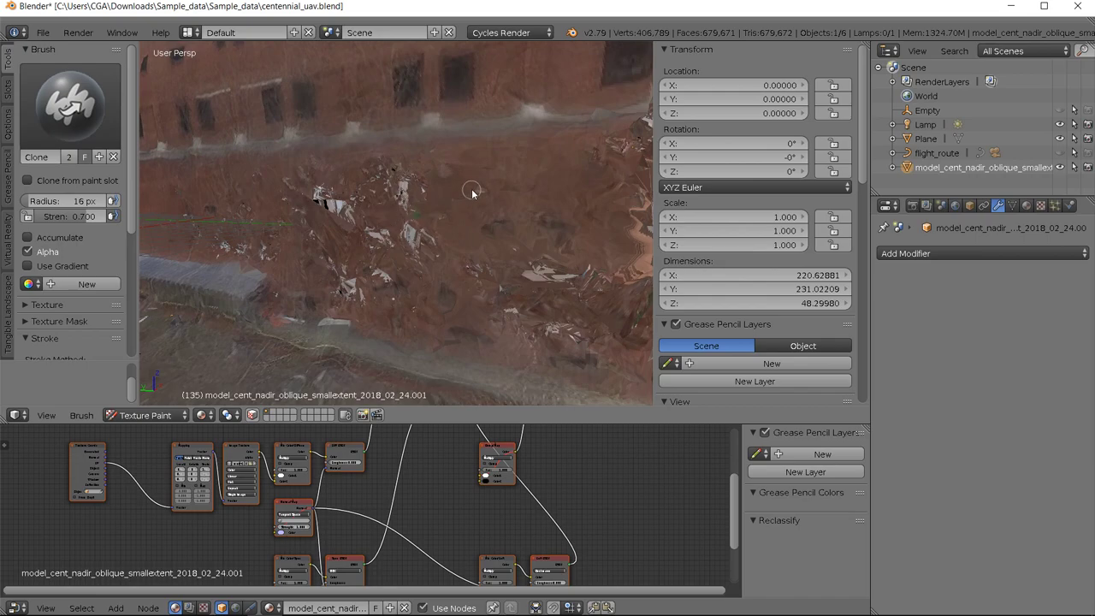
# Step: Set the Clone brush radius to 90 px and its strength to 0.726
pyautogui.press(']')
pyautogui.press(']')
pyautogui.press(']')
pyautogui.press(']')
pyautogui.press(']')
pyautogui.press(']')
pyautogui.press(']')
pyautogui.press(']')
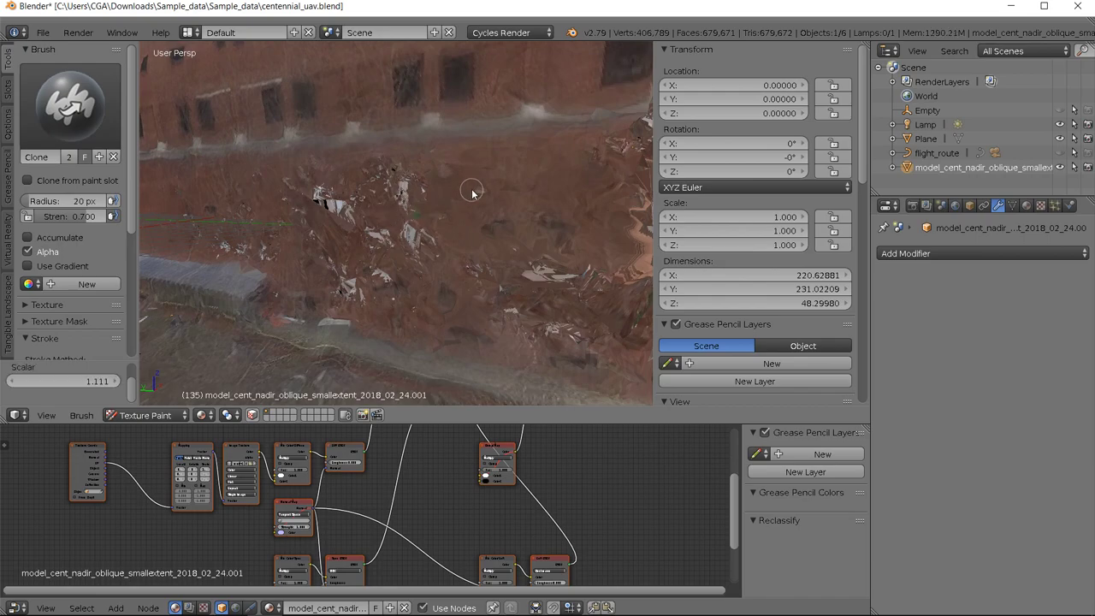
pyautogui.press(']')
pyautogui.press(']')
pyautogui.press(']')
pyautogui.press(']')
pyautogui.press(']')
pyautogui.press(']')
pyautogui.press('[')
pyautogui.click(31, 203)
pyautogui.moveTo(31, 203)
pyautogui.mouseDown()
pyautogui.moveTo(74, 203)
pyautogui.moveTo(38, 203)
pyautogui.mouseUp()
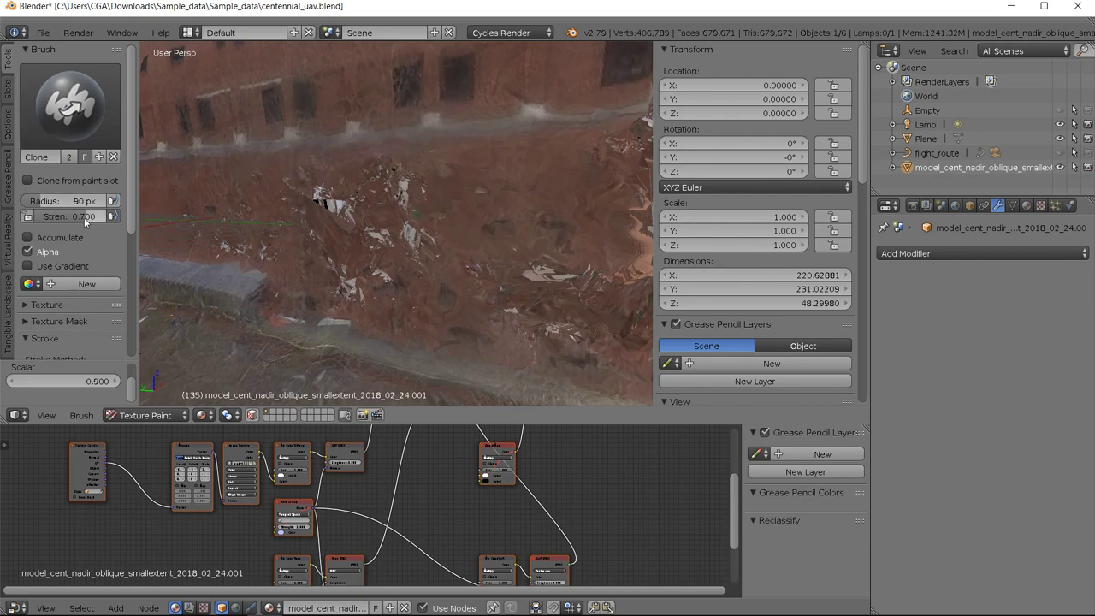
pyautogui.moveTo(85, 219); pyautogui.dragTo(85, 216)
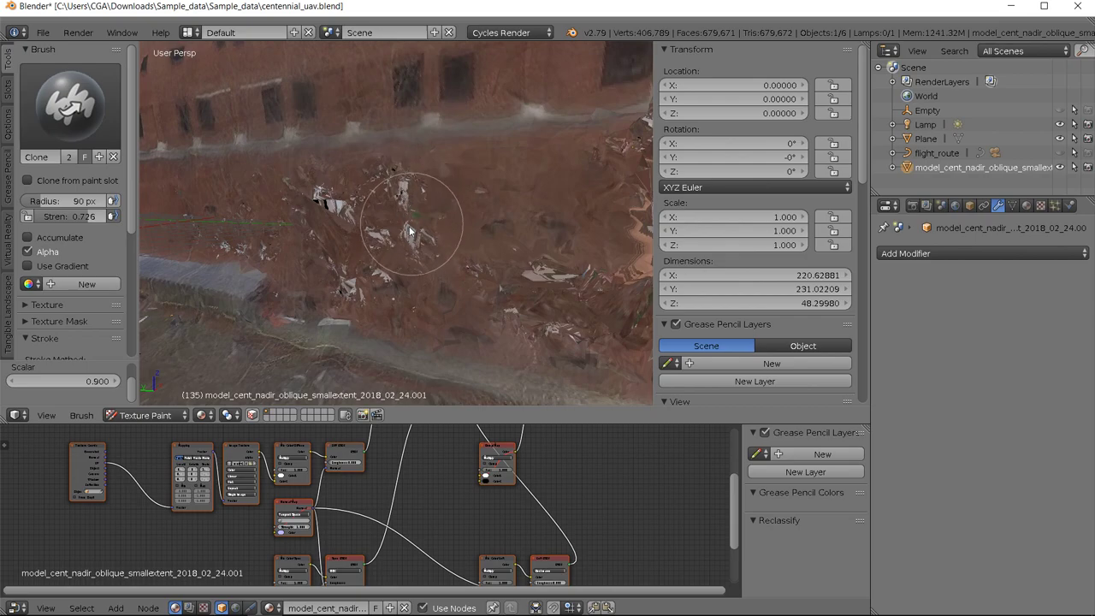
# Step: Expand the Clone brush's falloff Curve panel below the 10% stroke spacing settings
pyautogui.scroll(-2, 104, 265)
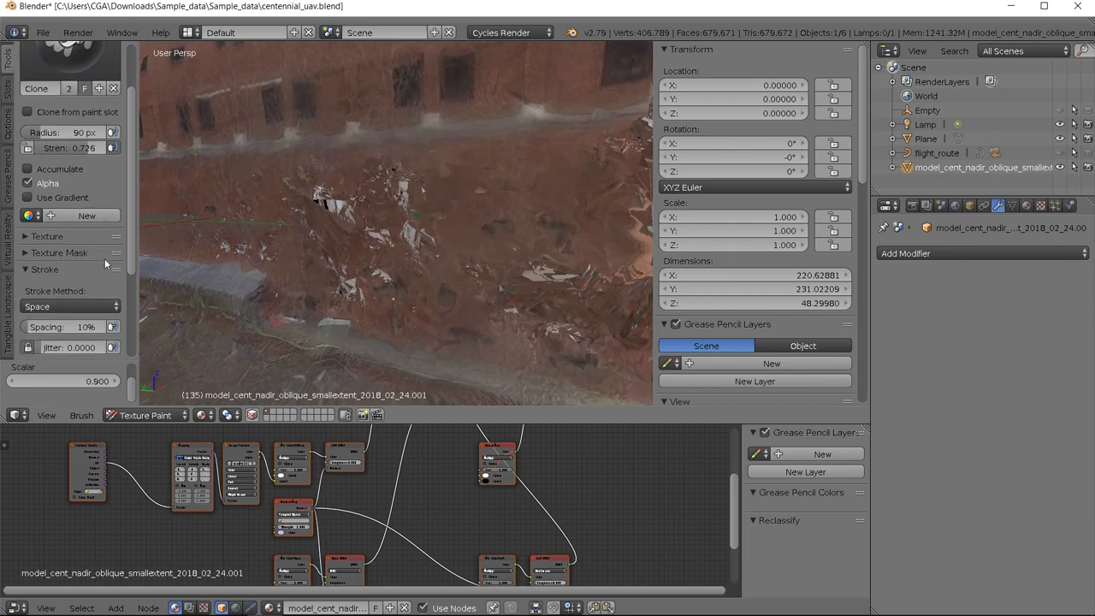
pyautogui.scroll(-1, 104, 263)
pyautogui.scroll(3, 105, 263)
pyautogui.scroll(-2, 105, 258)
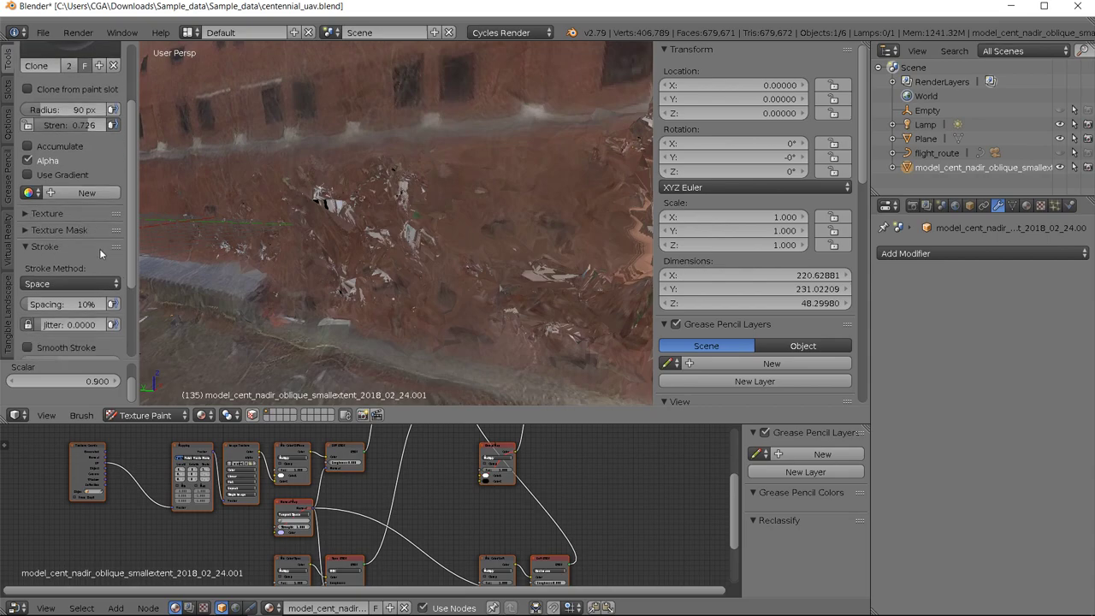
pyautogui.scroll(-2, 99, 248)
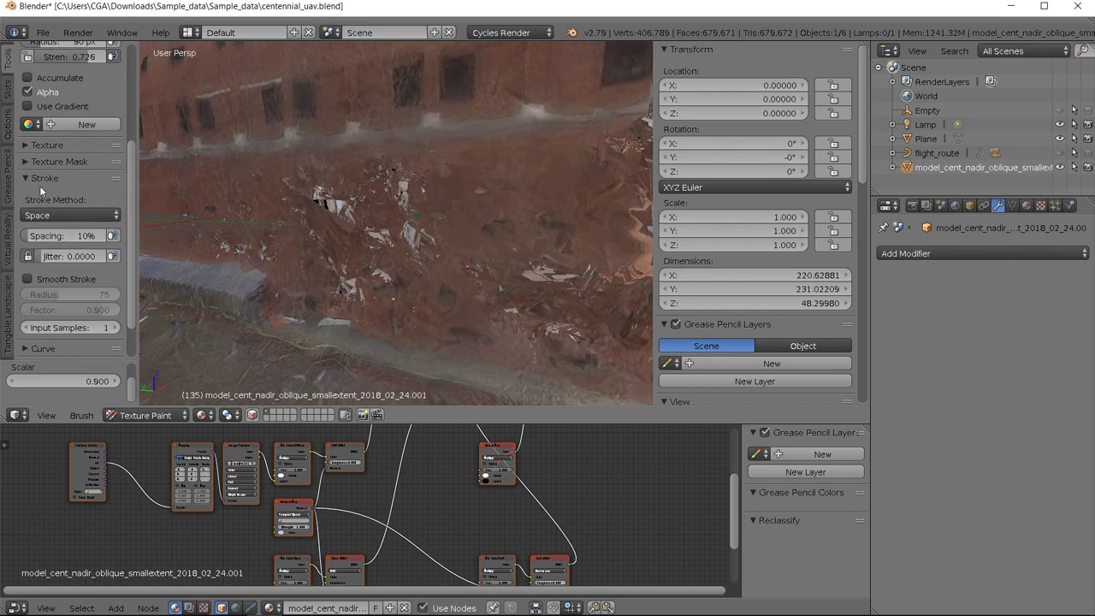
pyautogui.scroll(-2, 101, 224)
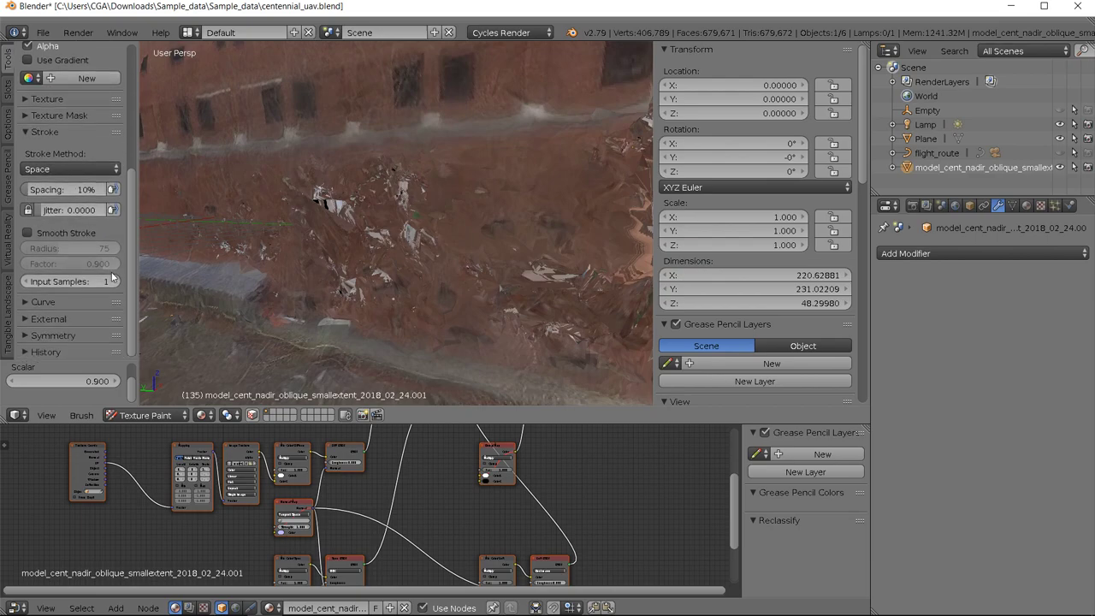
pyautogui.click(43, 302)
pyautogui.scroll(-5, 96, 316)
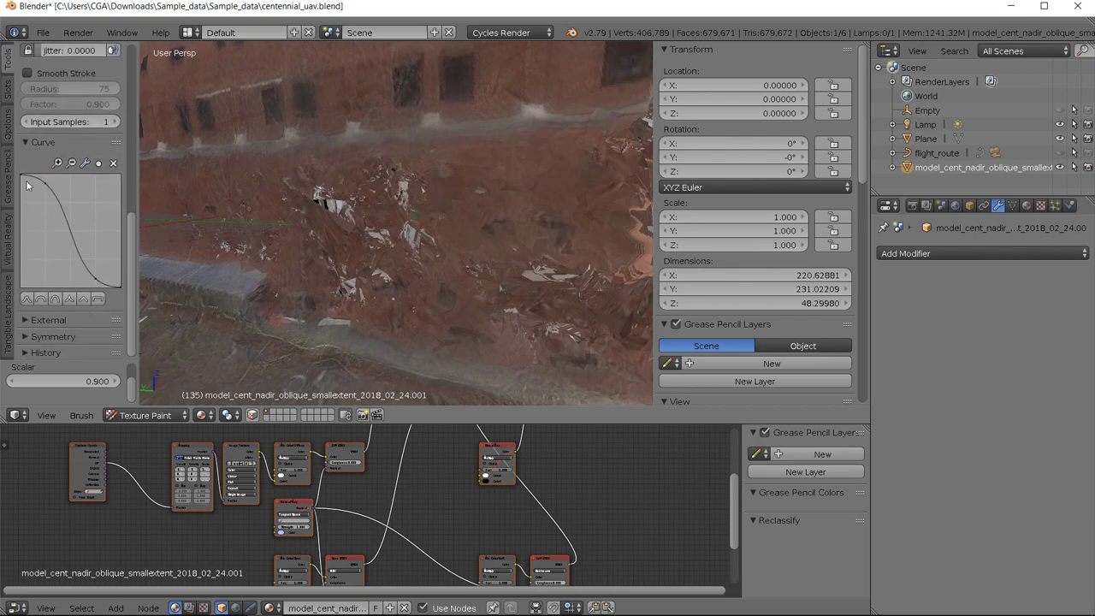
pyautogui.scroll(2, 95, 263)
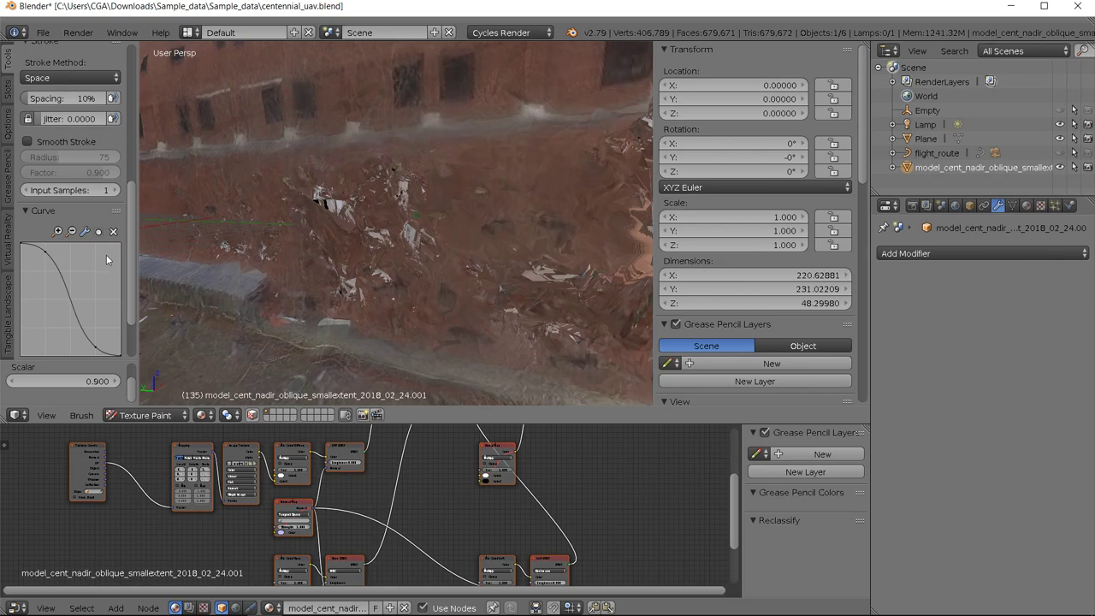
pyautogui.scroll(2, 106, 256)
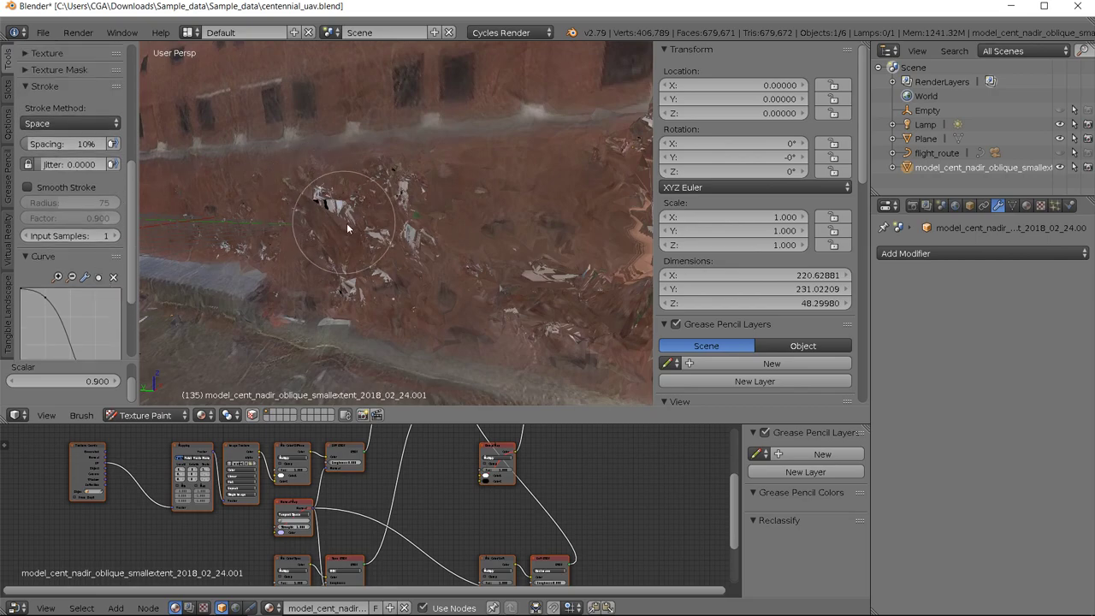
# Step: Shrink the brush, set a clone source on clean wall, and paint over the first white patches
pyautogui.press('[')
pyautogui.press('[')
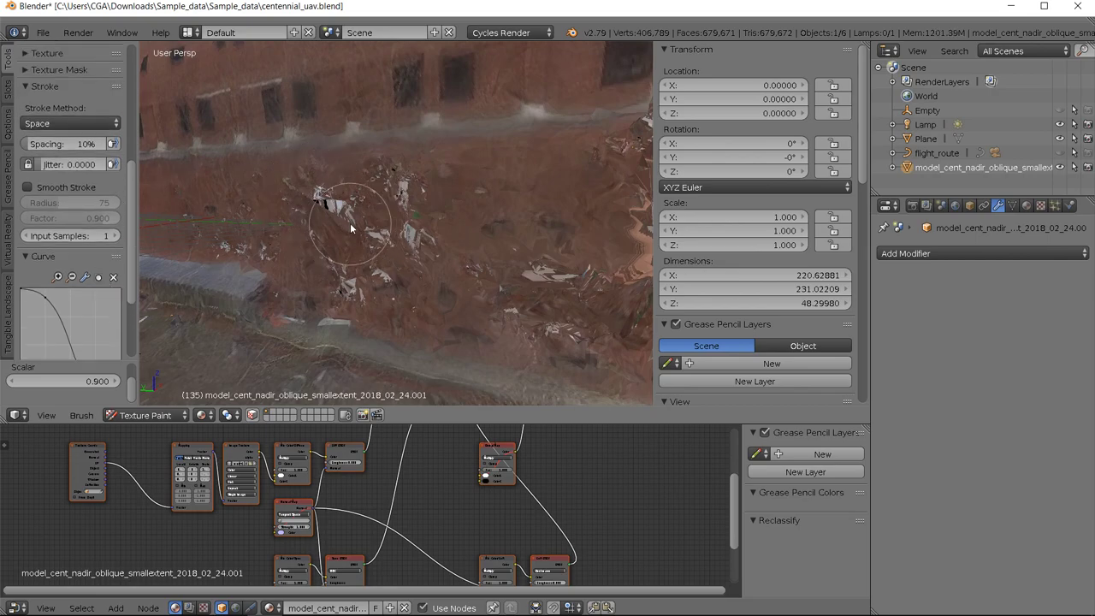
pyautogui.keyDown('ctrl'); pyautogui.click(513, 186); pyautogui.keyUp('ctrl')
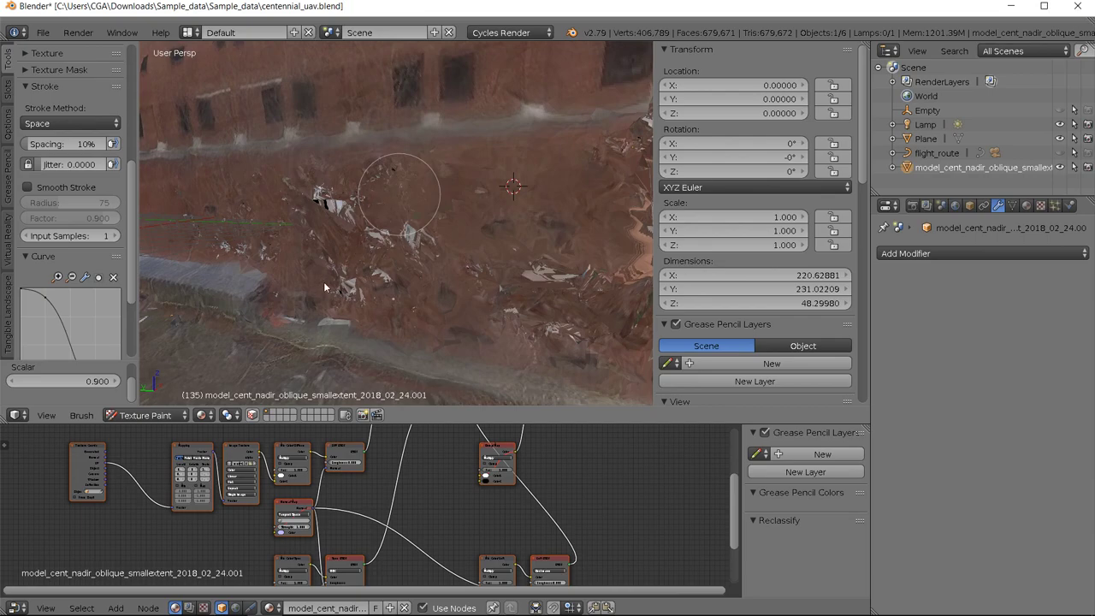
pyautogui.moveTo(338, 206)
pyautogui.mouseDown()
pyautogui.moveTo(391, 200)
pyautogui.moveTo(348, 229)
pyautogui.moveTo(316, 200)
pyautogui.mouseUp()
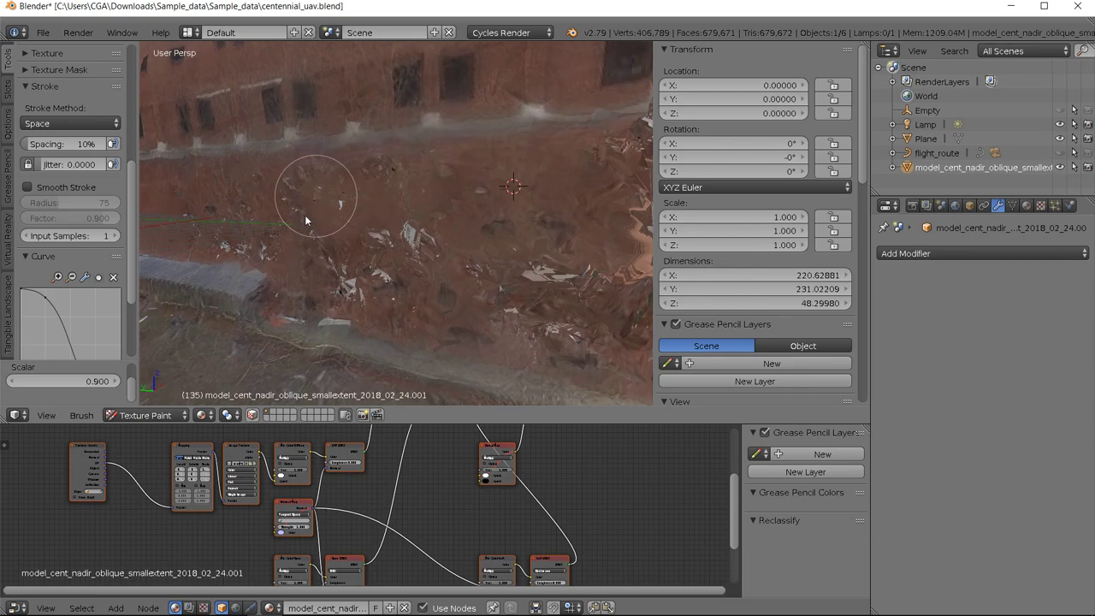
pyautogui.moveTo(305, 214); pyautogui.dragTo(315, 200)
# Step: Clone brown wall texture over the remaining white fragments and light patches
pyautogui.click(378, 242)
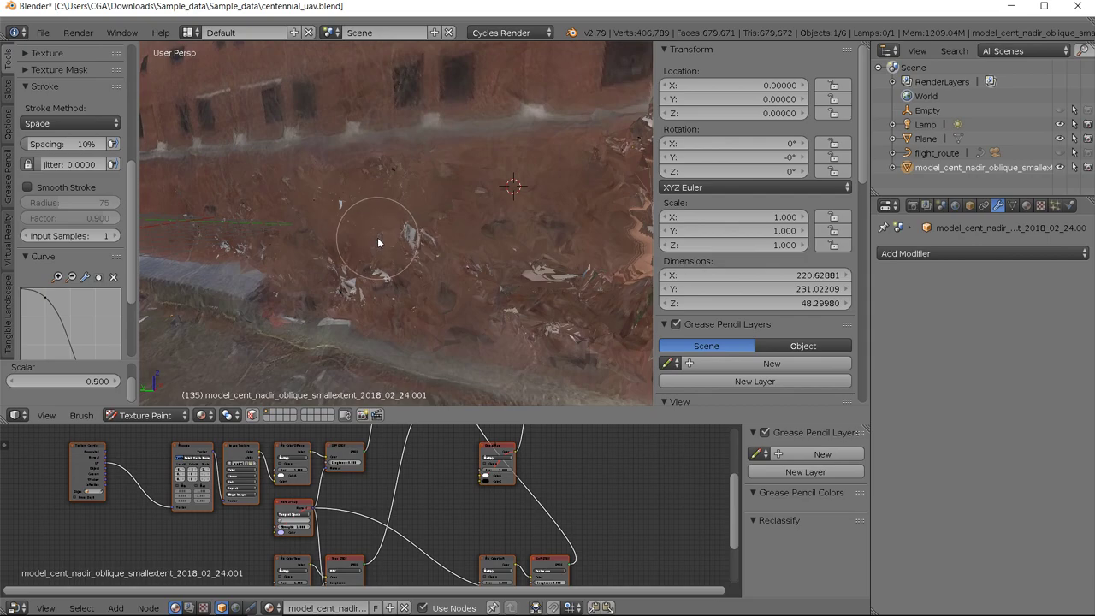
pyautogui.moveTo(377, 237)
pyautogui.mouseDown()
pyautogui.moveTo(406, 254)
pyautogui.moveTo(414, 245)
pyautogui.mouseUp()
pyautogui.moveTo(516, 276)
pyautogui.mouseDown()
pyautogui.moveTo(541, 268)
pyautogui.moveTo(545, 291)
pyautogui.moveTo(547, 248)
pyautogui.moveTo(539, 232)
pyautogui.moveTo(497, 228)
pyautogui.mouseUp()
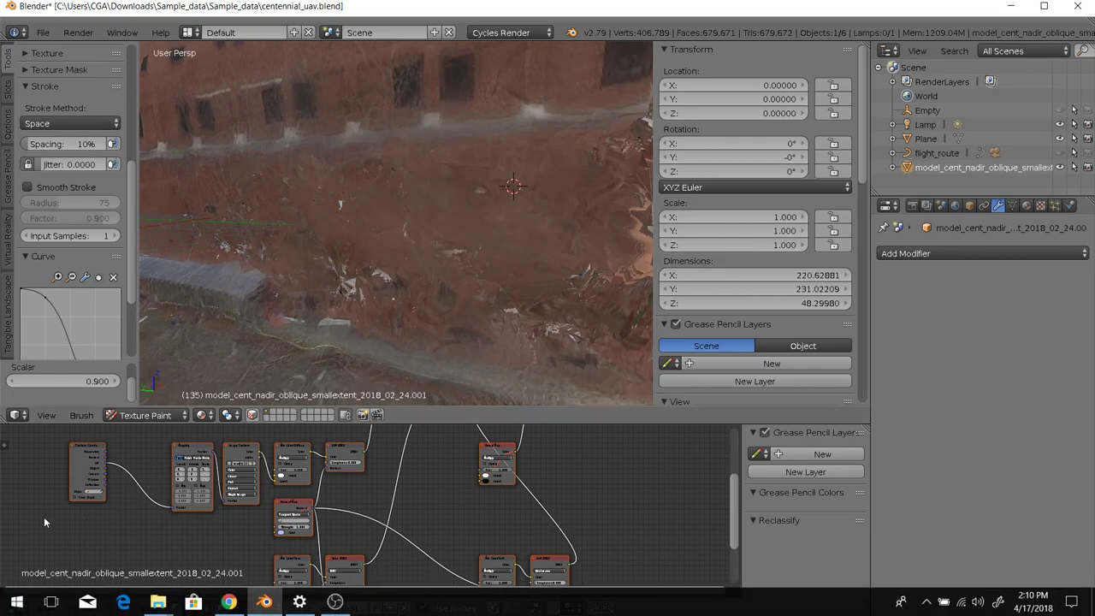
# Step: Keep cloning brown texture over the leftover white specks below the wall
pyautogui.click(17, 607)
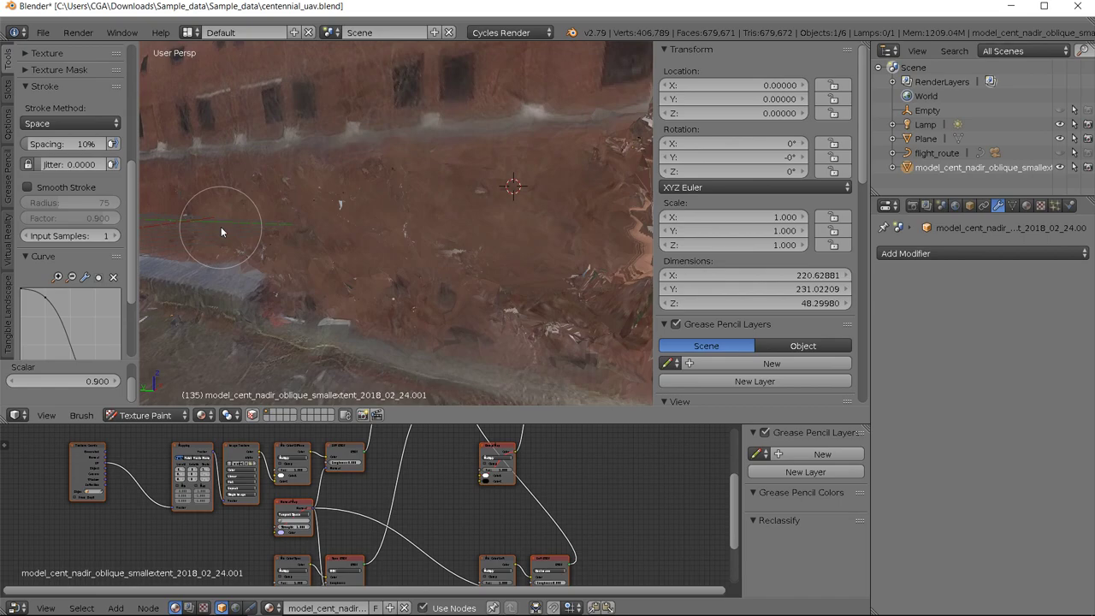
# Step: Bring OBS Studio's window to the front over Blender
pyautogui.hotkey('alt', 'Tab')
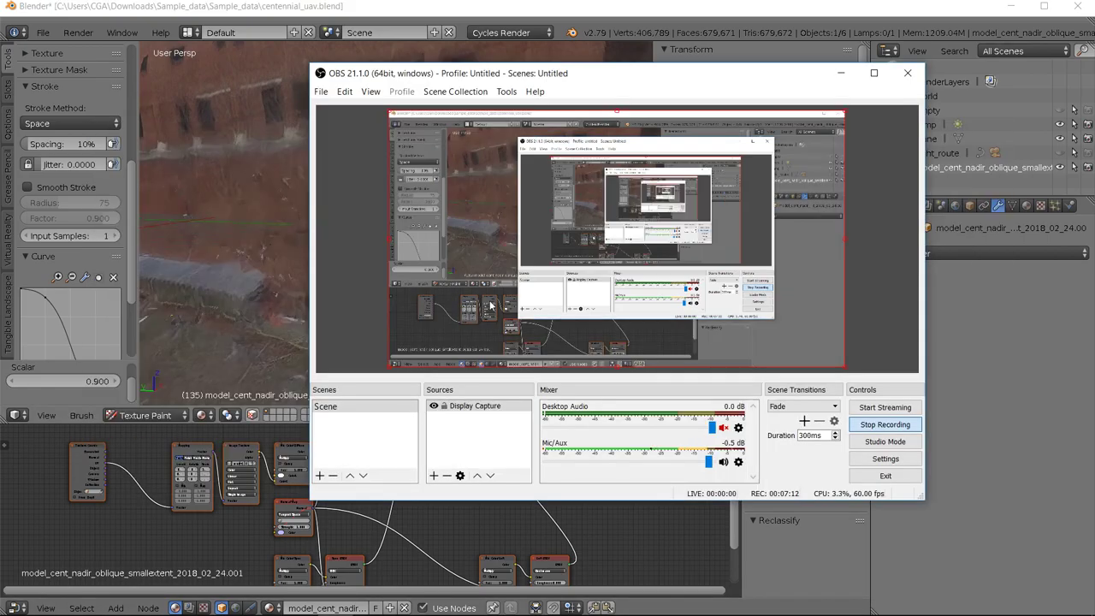
pyautogui.hotkey('alt', 'Tab')
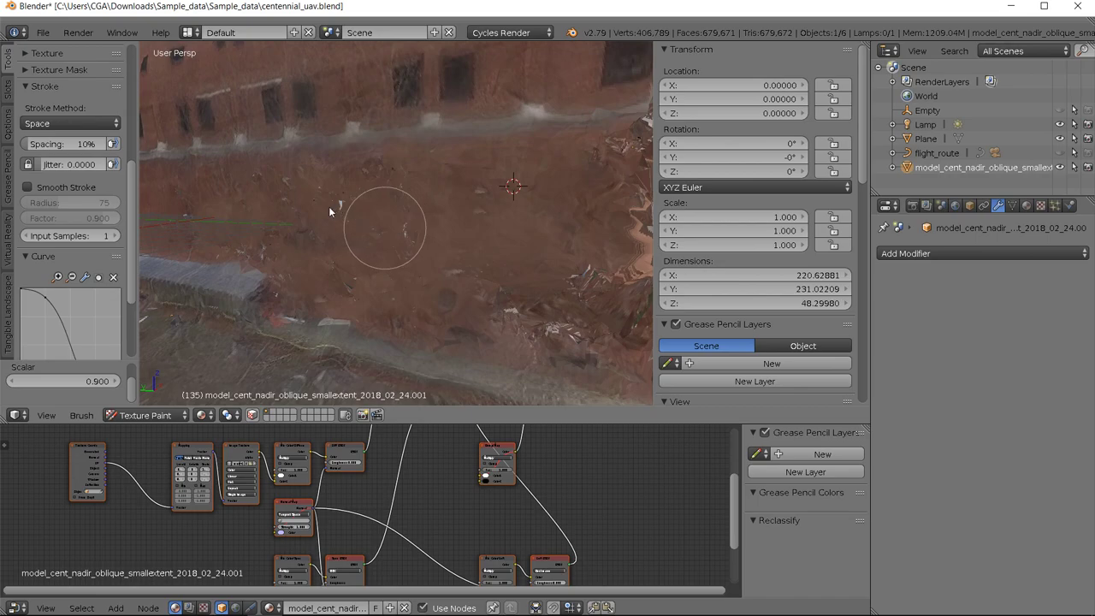
pyautogui.hotkey('alt', 'Tab')
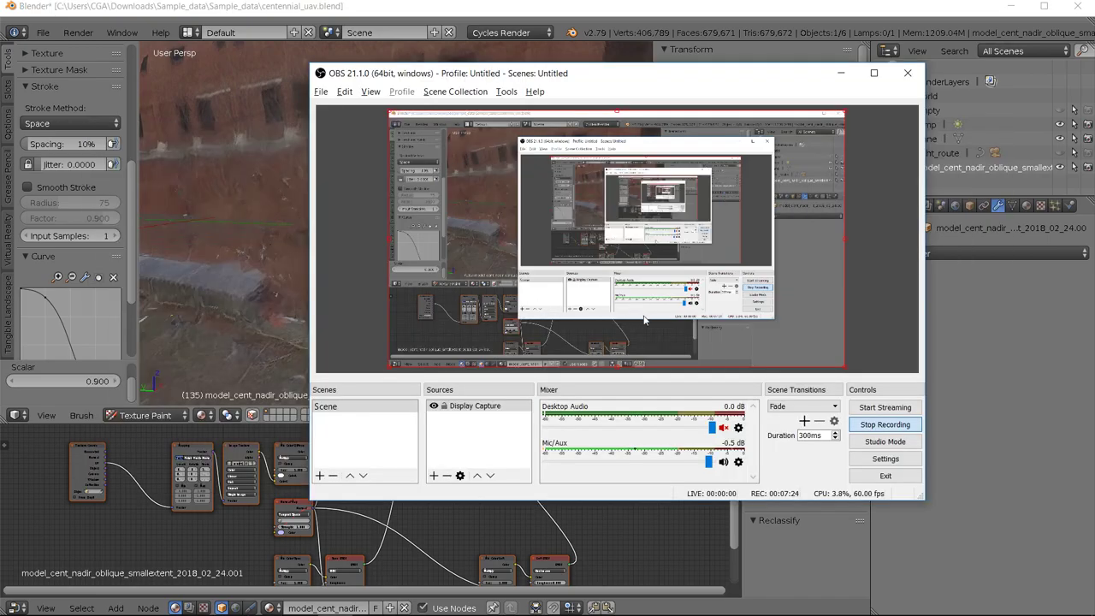